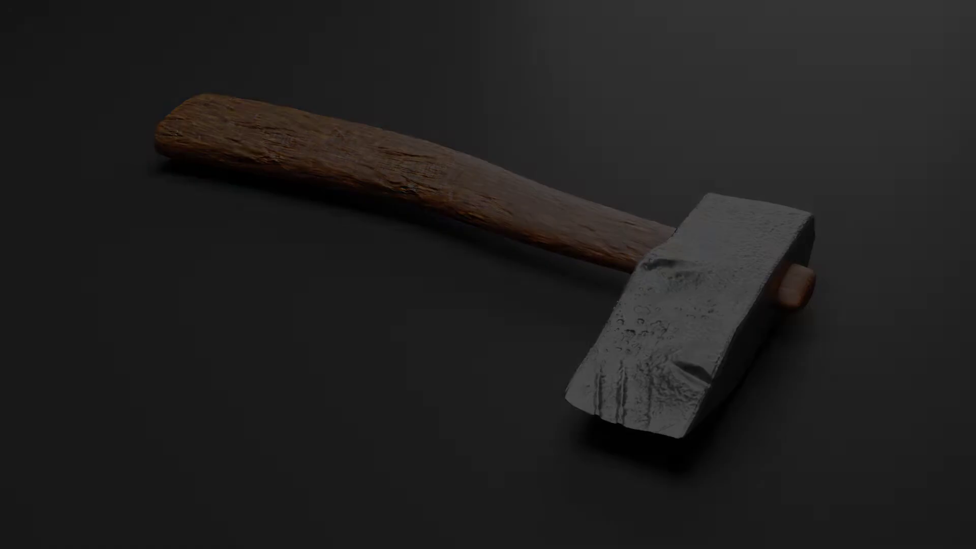
Add a Subdivision Surface modifier to the stretched cube column with Ctrl+2.
key(ctrl+2)
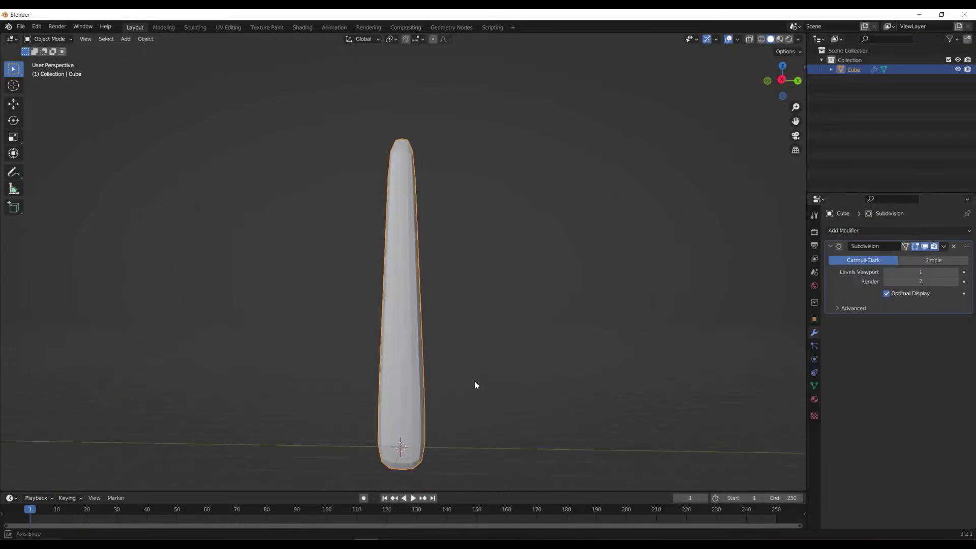
Insert a mid-column edge loop and shift it sideways to bend the handle.
key(ctrl+r)
click(407, 267)
key(g)
click(439, 337)
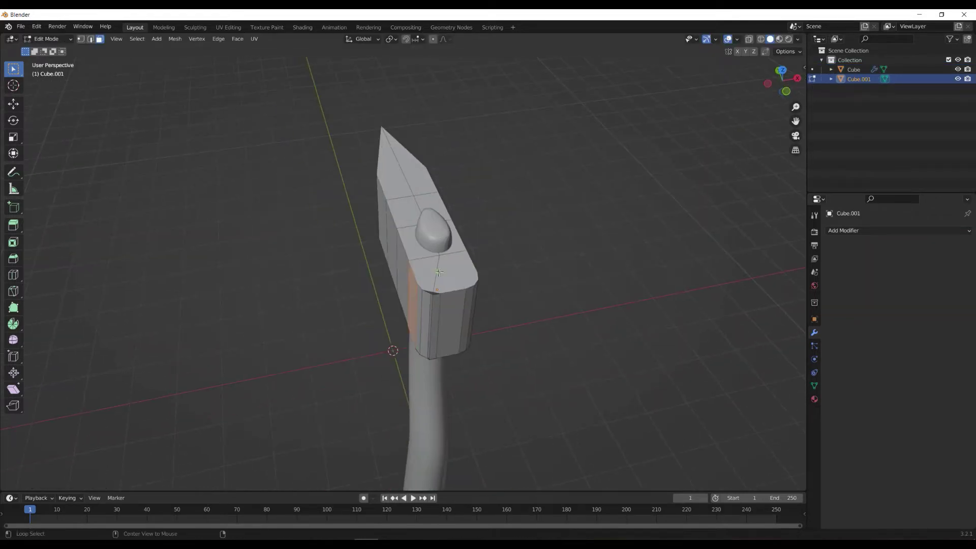
Bevel the top edges of the hammer head block.
mouse_move(427, 310)
middle_down()
mouse_move(333, 162)
mouse_move(405, 135)
mouse_move(359, 168)
middle_up()
key(ctrl+b)
click(333, 162)
Return to Object Mode, select the handle, and switch to the Sculpting workspace.
key(Tab)
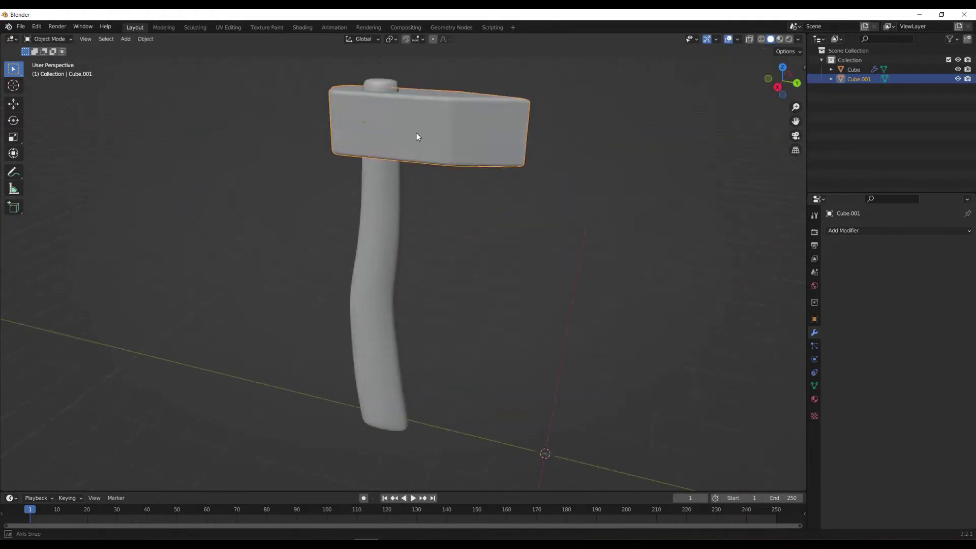
middle_drag(416, 135, 437, 117)
click(386, 285)
middle_drag(387, 285, 340, 231)
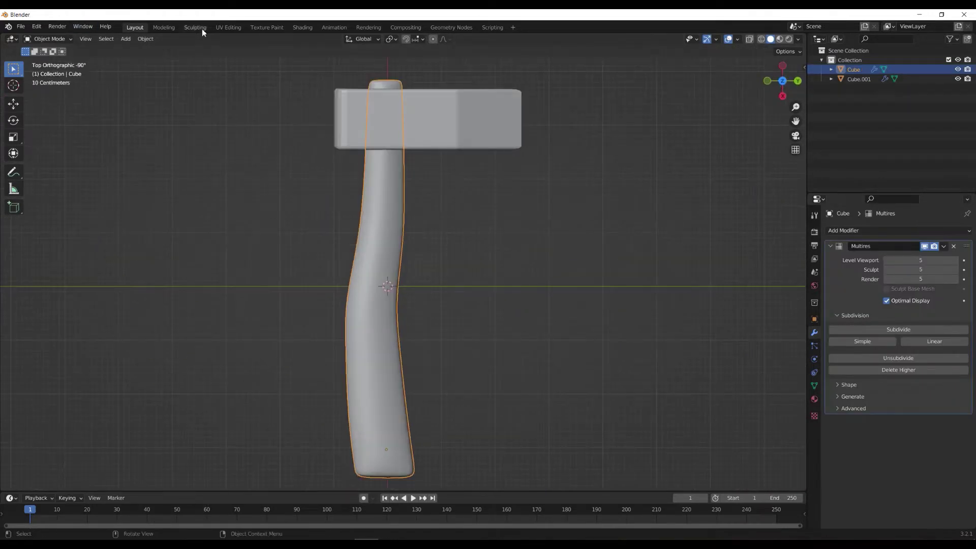
click(195, 27)
middle_drag(456, 328, 469, 266)
Choose the 10_Wood_Brush and sculpt wood grain onto the lower handle.
click(892, 197)
click(666, 302)
middle_drag(610, 305, 567, 300)
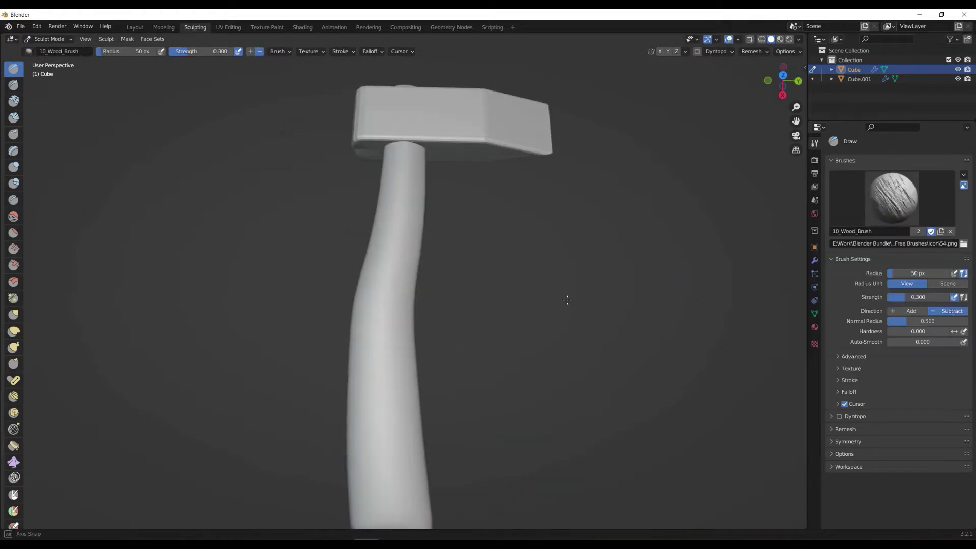
middle_drag(369, 270, 397, 356)
scroll(406, 423, up, 4)
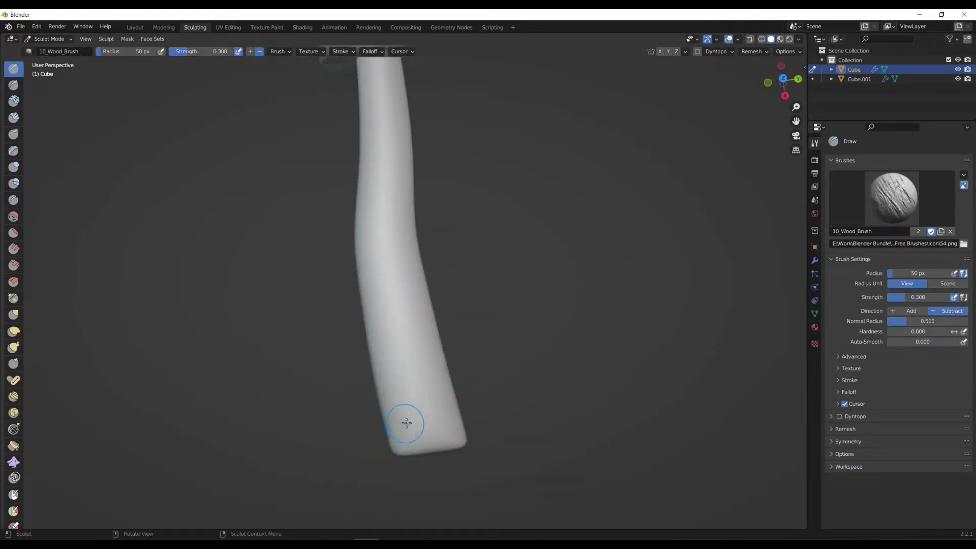
drag(397, 417, 407, 315)
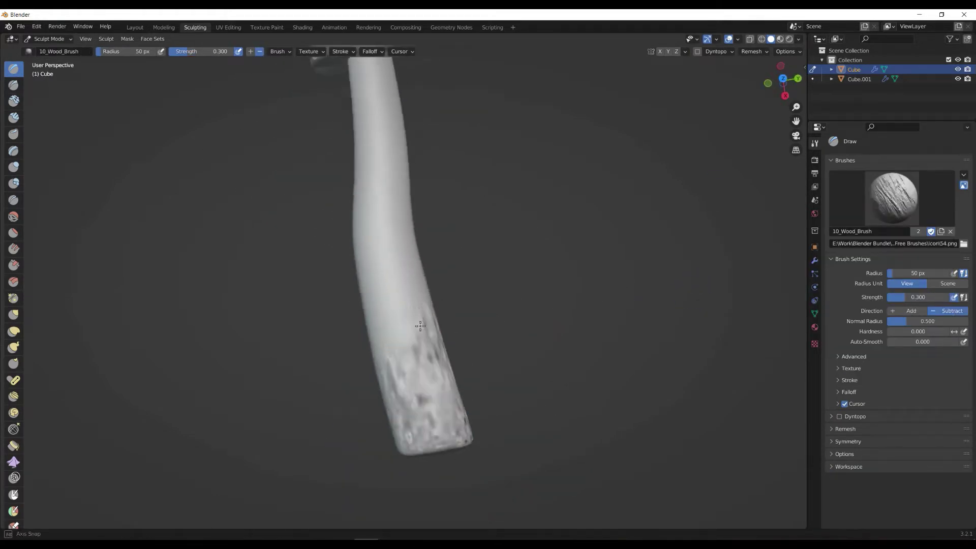
Lower the wood brush to a weaker strength.
scroll(407, 315, down, 4)
mouse_move(386, 284)
middle_down()
mouse_move(342, 257)
mouse_move(308, 291)
mouse_move(373, 284)
mouse_move(195, 53)
middle_up()
scroll(342, 257, up, 4)
text(5)
key(Return)
Review the grained handle from diagonal, head, side and top views.
mouse_move(299, 82)
middle_down()
mouse_move(399, 209)
mouse_move(342, 218)
mouse_move(333, 177)
middle_up()
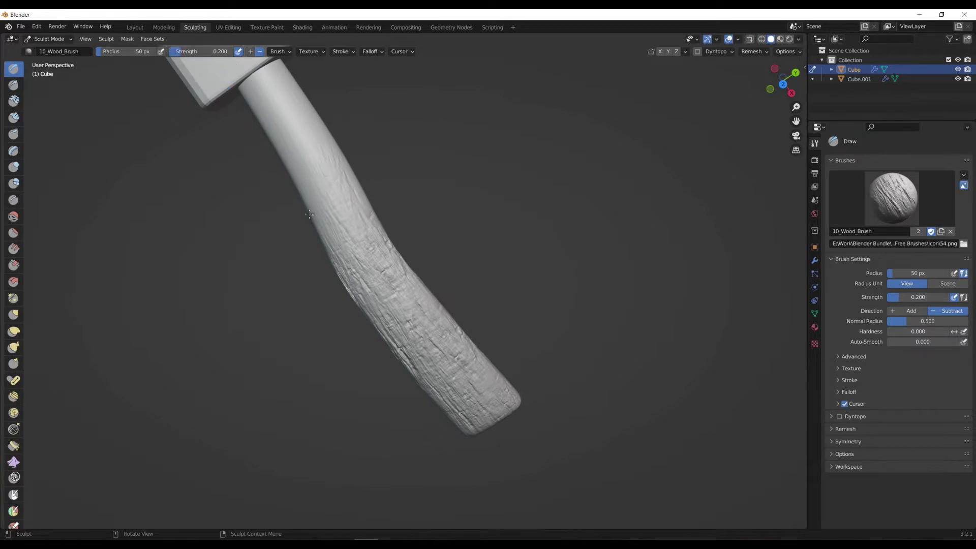
mouse_move(375, 221)
middle_down()
mouse_move(386, 192)
mouse_move(304, 263)
middle_up()
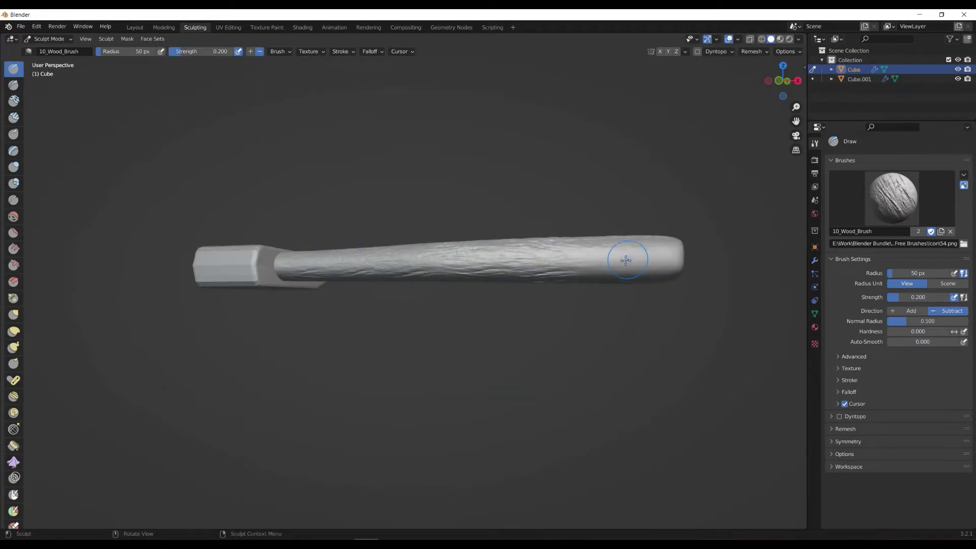
middle_drag(694, 266, 367, 248)
mouse_move(428, 390)
middle_down()
mouse_move(458, 332)
mouse_move(374, 312)
mouse_move(338, 190)
mouse_move(357, 147)
mouse_move(466, 229)
mouse_move(471, 127)
middle_up()
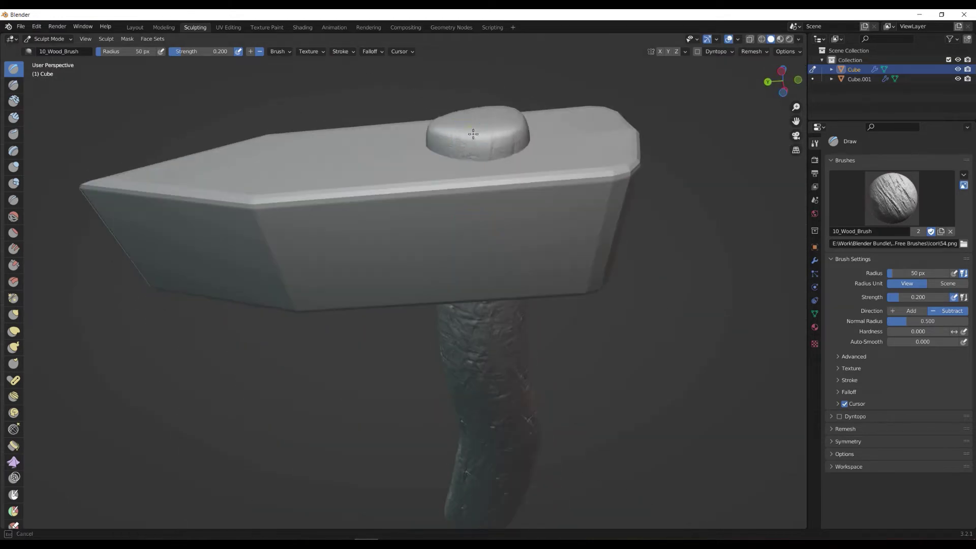
middle_drag(397, 145, 12, 182)
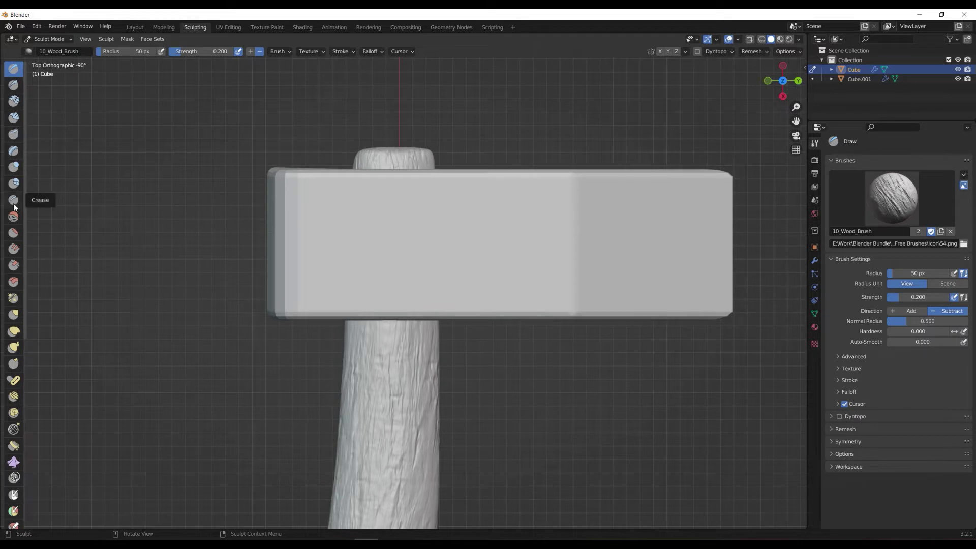
Try the crease, draw and fill sculpt brushes, ending on the plain draw brush.
click(14, 201)
click(14, 69)
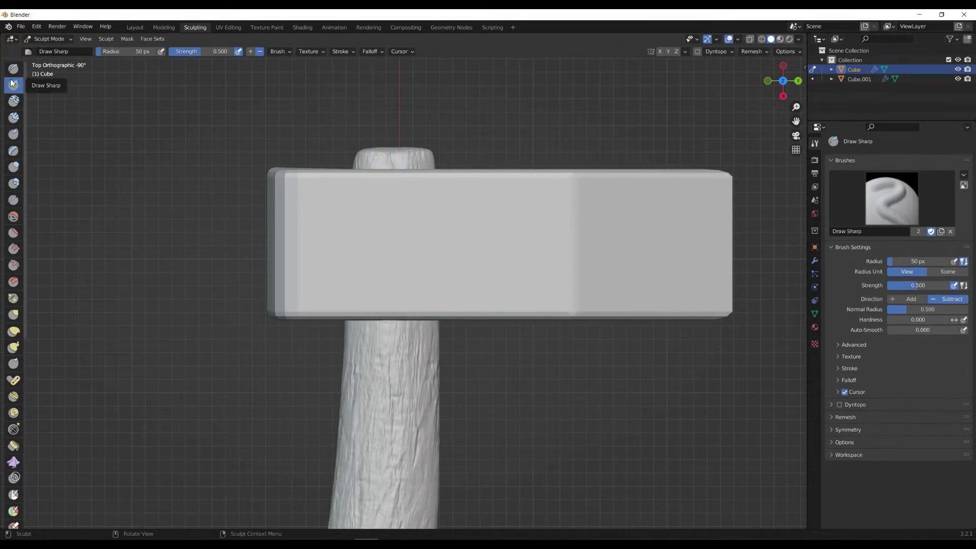
click(13, 248)
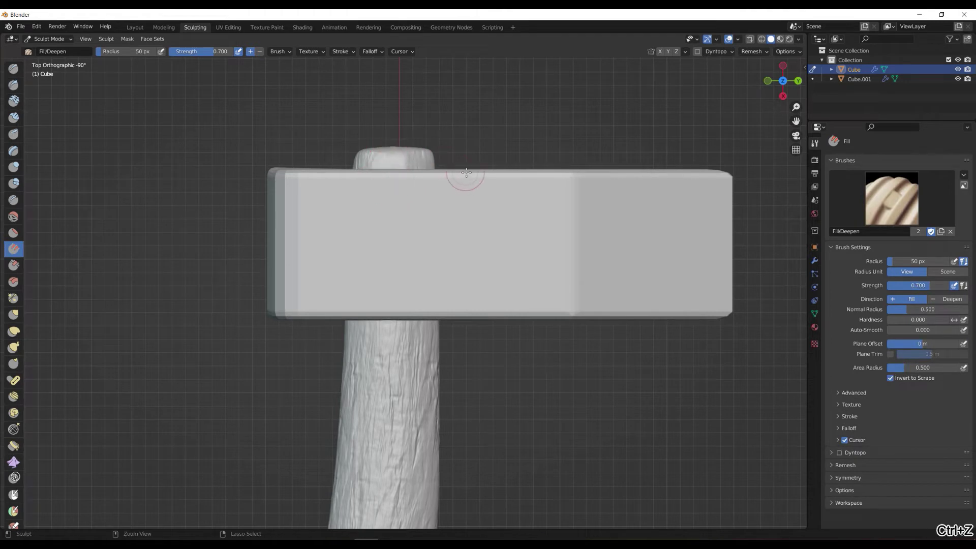
click(14, 69)
Make the head the sculpt object and apply A_Damage_Brush_17 and A_Damage_Brush_18.
click(892, 199)
click(708, 294)
click(812, 79)
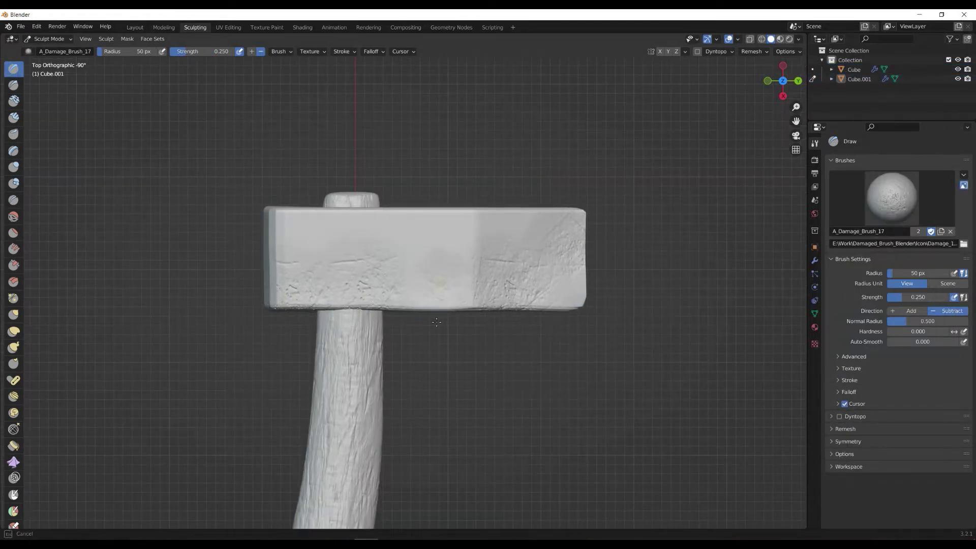
click(883, 204)
click(671, 224)
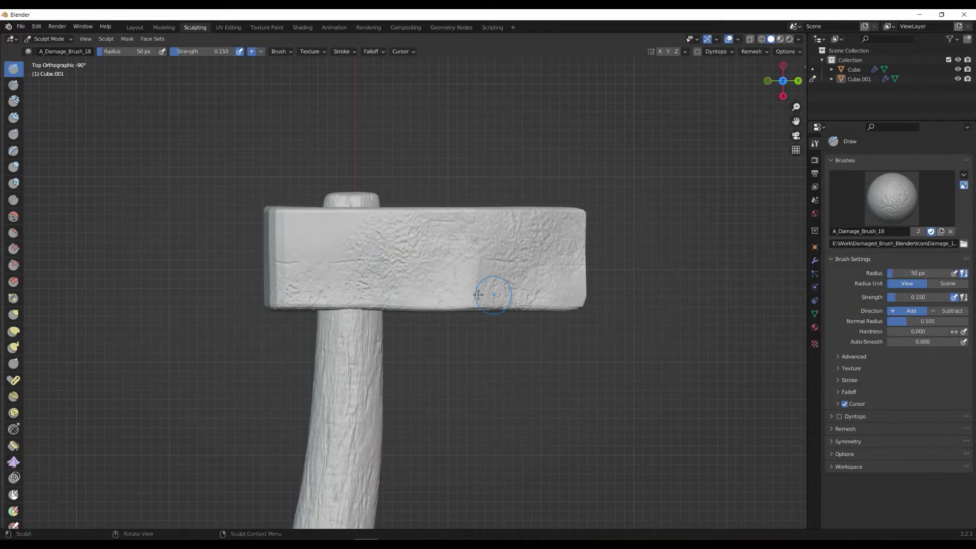
middle_drag(358, 271, 491, 335)
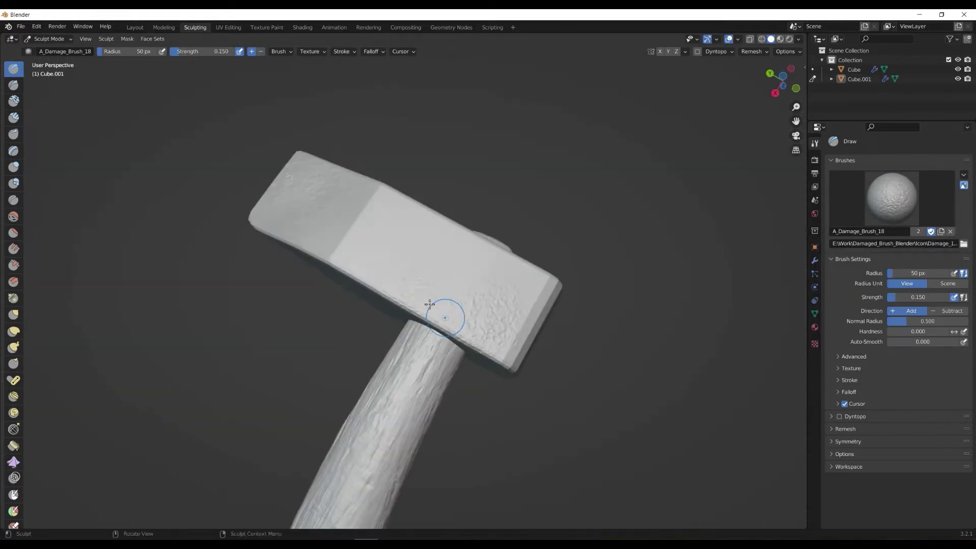
alt+middle_drag(429, 304, 427, 285)
Enable cavity shading in Viewport Shading and switch to a different MatCap.
click(797, 41)
double_click(745, 229)
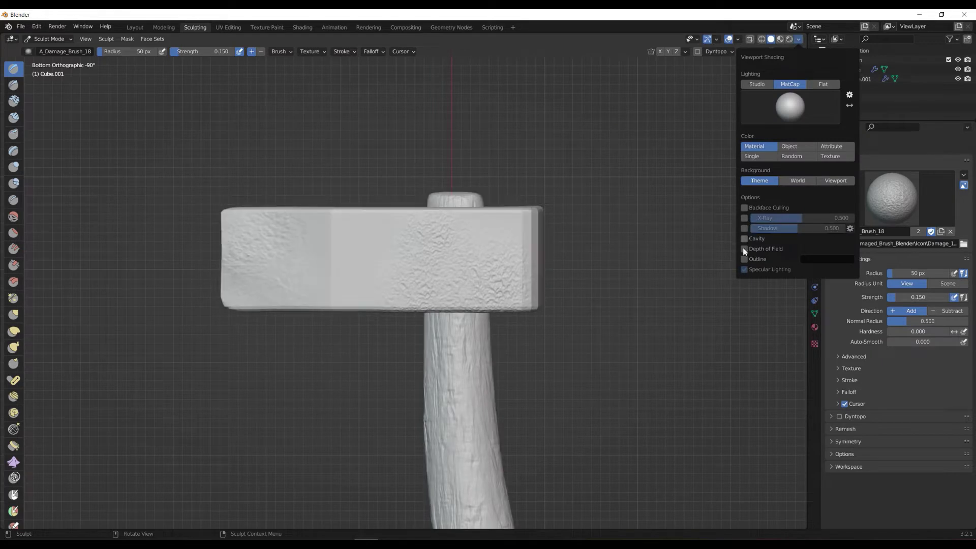
click(744, 238)
click(790, 107)
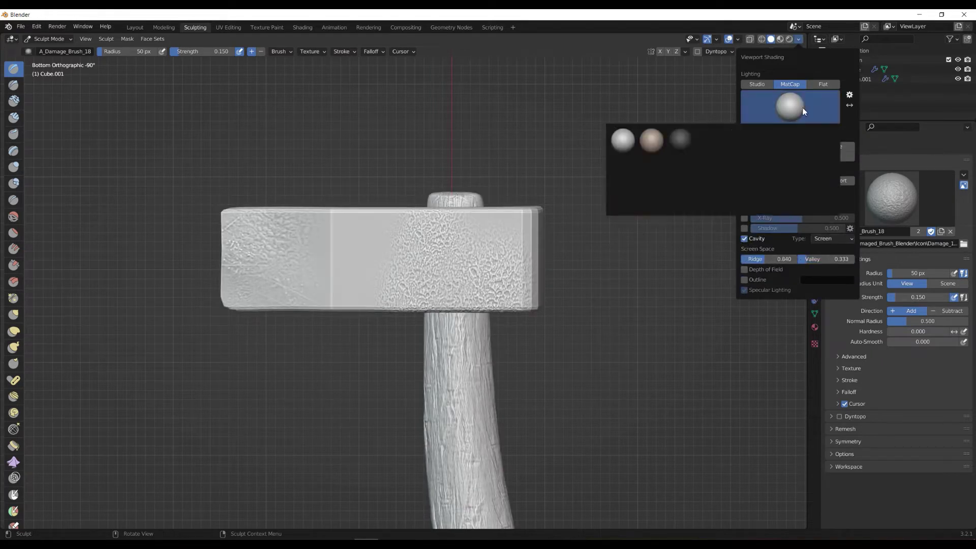
click(710, 196)
mouse_move(332, 246)
middle_down()
mouse_move(434, 284)
mouse_move(798, 236)
middle_up()
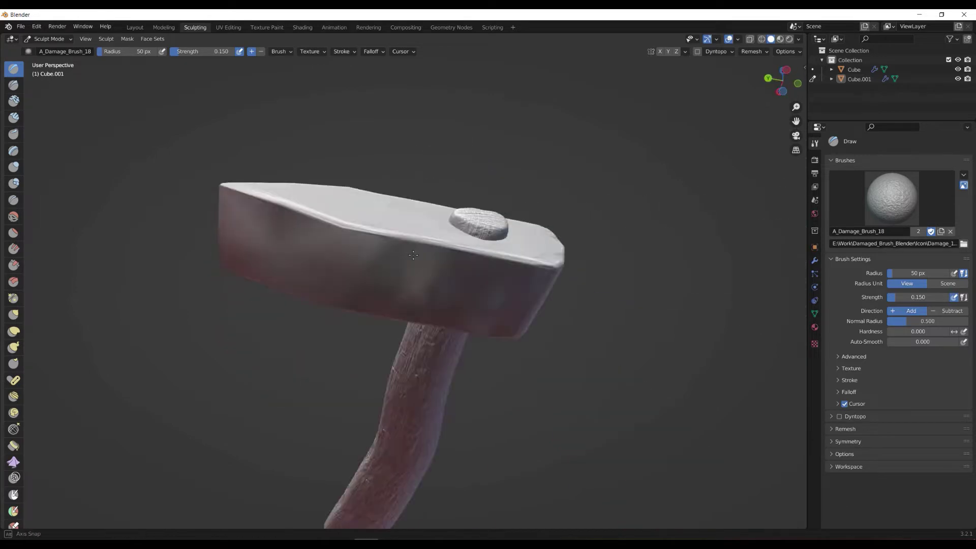
Stamp a damage mark on the head's front with 02_Damaged_Metal_02.
click(892, 198)
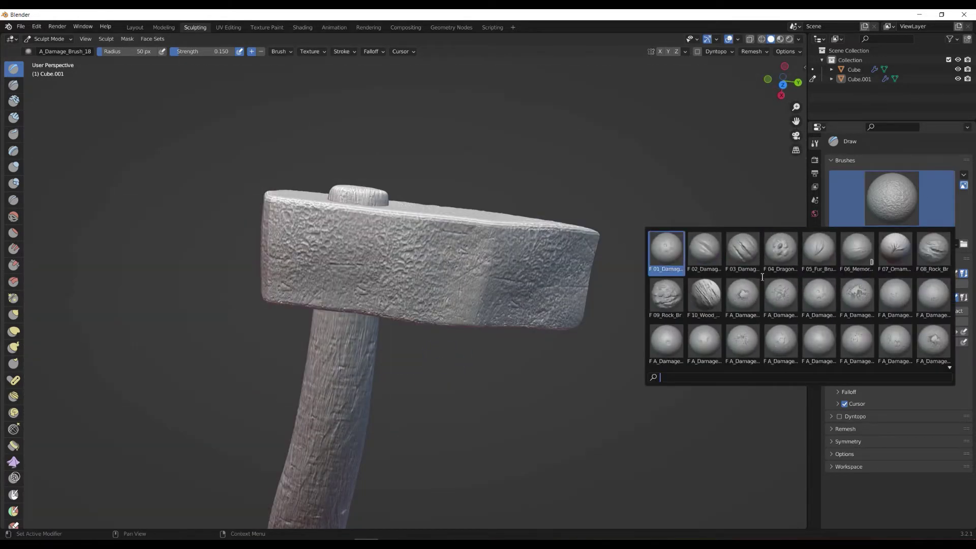
click(686, 246)
drag(427, 277, 407, 317)
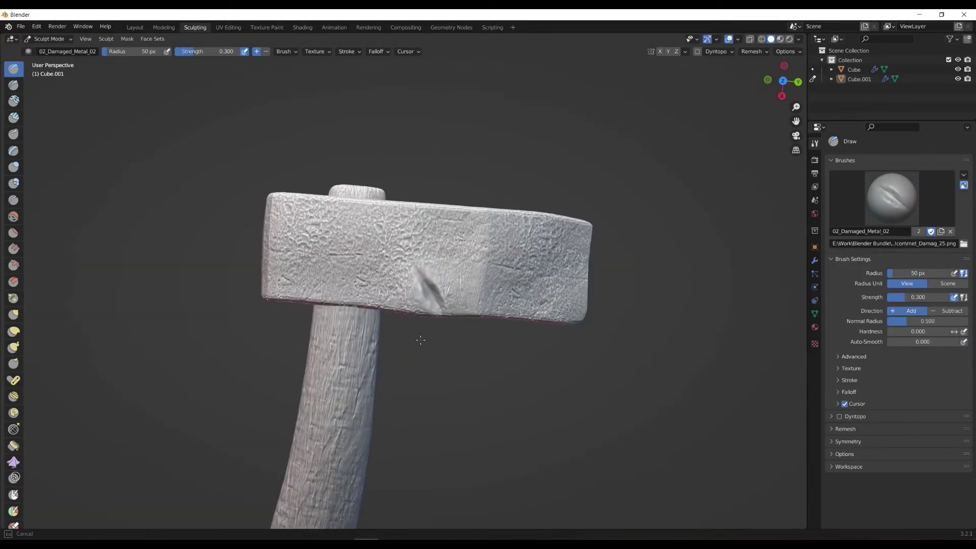
middle_drag(504, 247, 538, 235)
middle_drag(528, 283, 488, 300)
Stamp a gouge with 03_Damaged_Metal_Brush_01, then undo it.
click(893, 198)
click(727, 246)
mouse_move(295, 322)
mouse_down()
mouse_move(344, 307)
mouse_move(356, 275)
mouse_up()
middle_drag(366, 264, 393, 250)
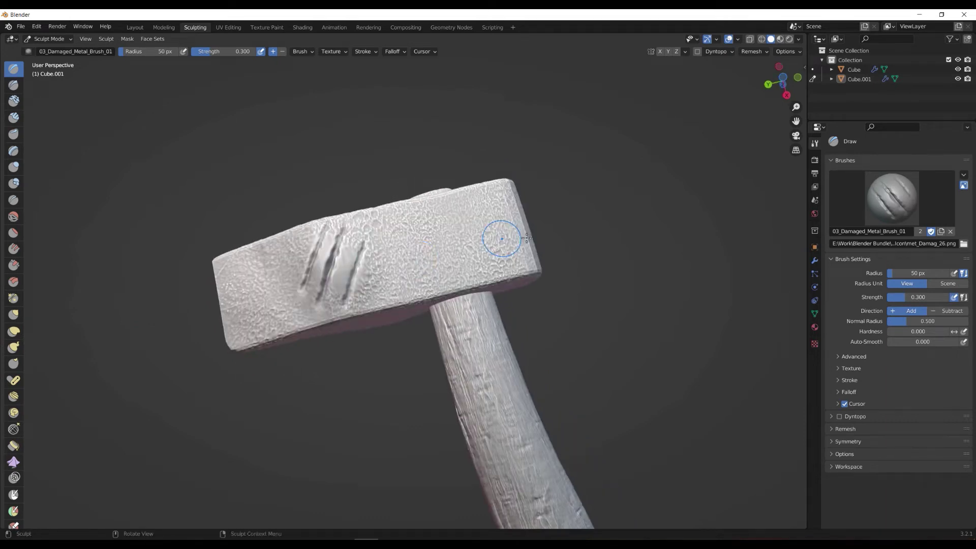
key(ctrl+z)
middle_drag(263, 349, 345, 310)
Add more damage using 02_Damaged_Metal_02 and 01_Damage_Brush.
click(892, 198)
click(703, 249)
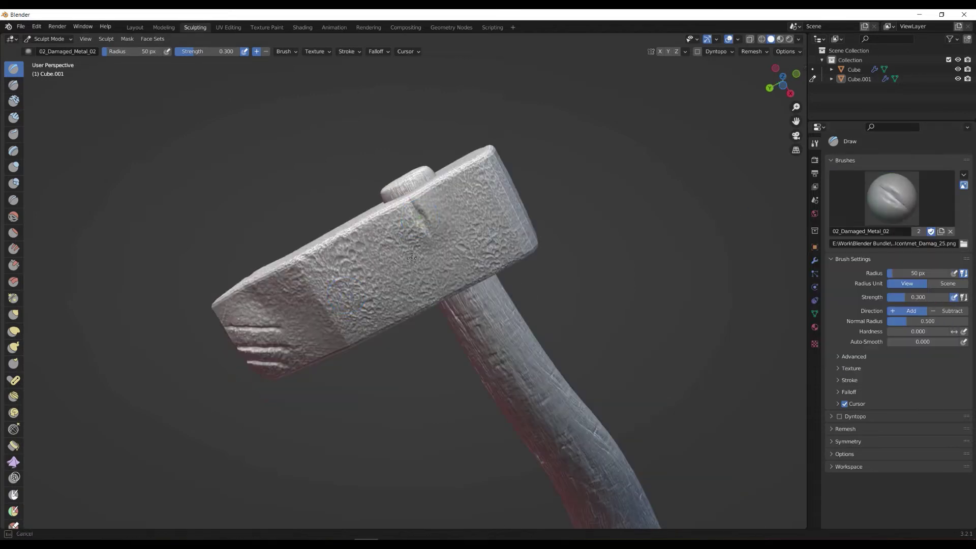
middle_drag(395, 250, 398, 224)
click(880, 201)
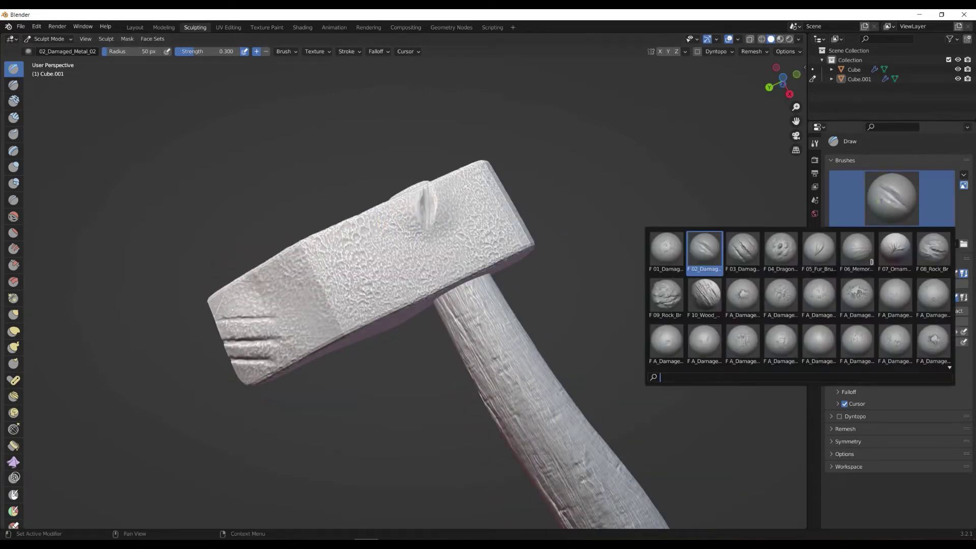
click(666, 249)
middle_drag(386, 285, 498, 372)
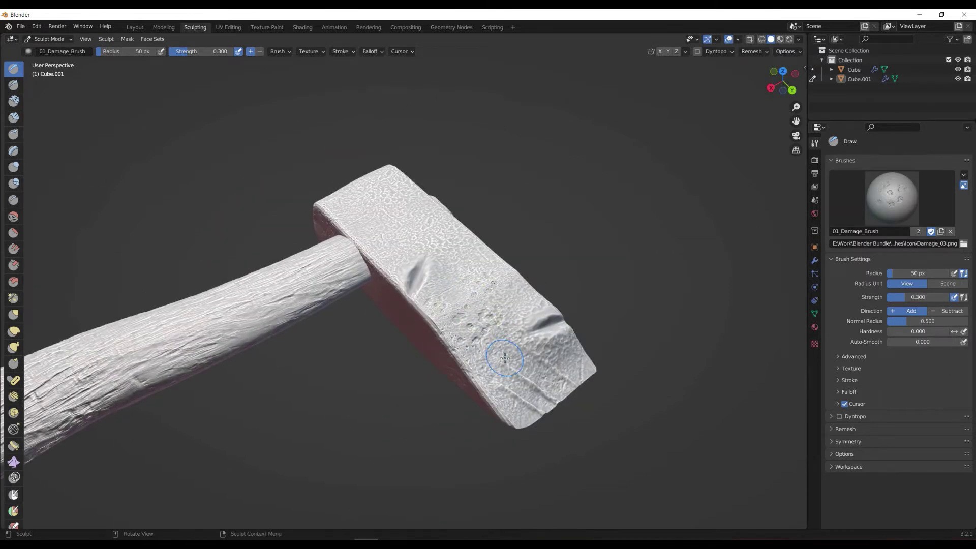
middle_drag(437, 303, 472, 315)
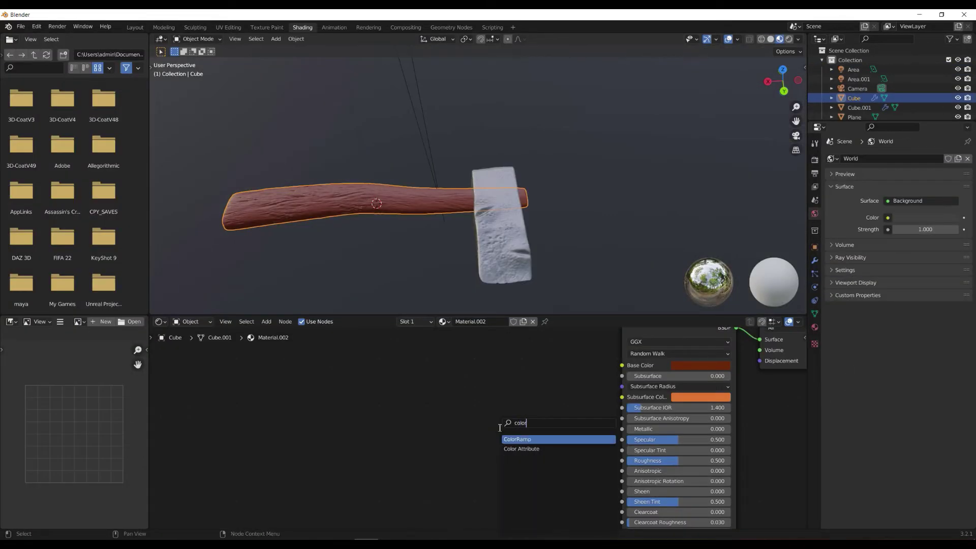
Add a ColorRamp into the handle's Base Color, plus a Noise Texture node.
key(Return)
drag(533, 387, 622, 365)
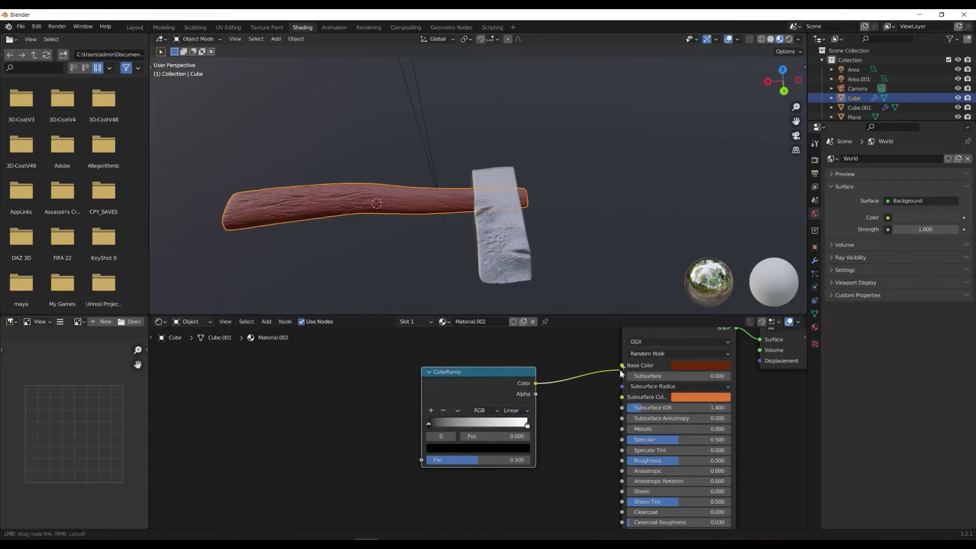
key(shift+a)
text(noise)
key(Return)
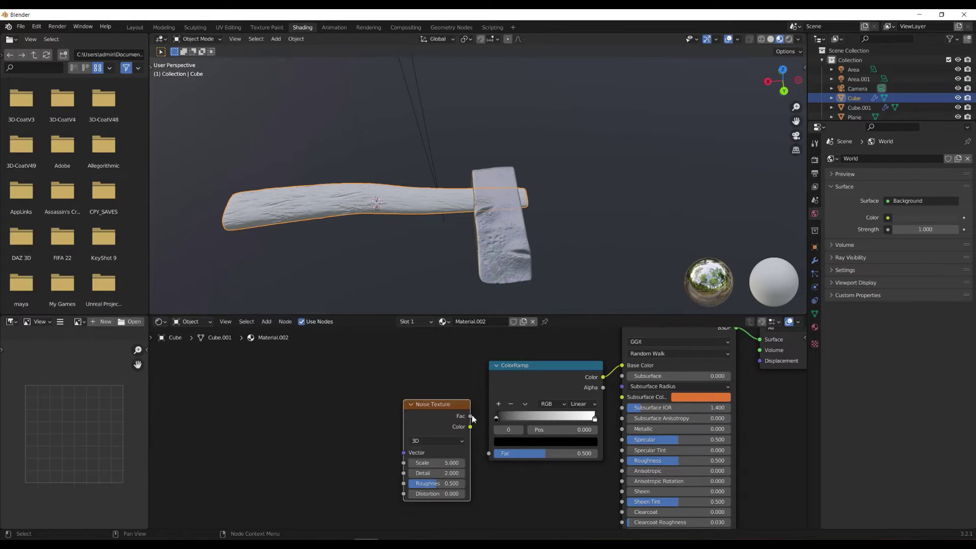
Set the ramp's dark stop to grey and its light stop to a darker orange.
click(516, 442)
mouse_move(576, 354)
mouse_down()
mouse_move(575, 337)
mouse_move(574, 364)
mouse_move(578, 356)
mouse_up()
click(573, 442)
click(524, 366)
scroll(323, 200, up, 3)
middle_drag(323, 200, 457, 103)
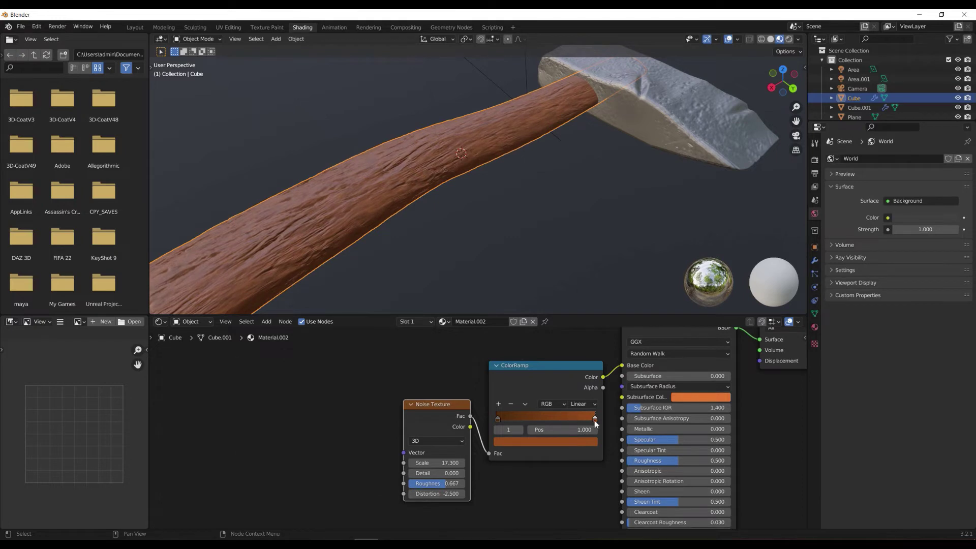
Slide the dark stop to 0.265 and add a third, dark-brown stop.
drag(584, 387, 577, 385)
drag(490, 418, 516, 418)
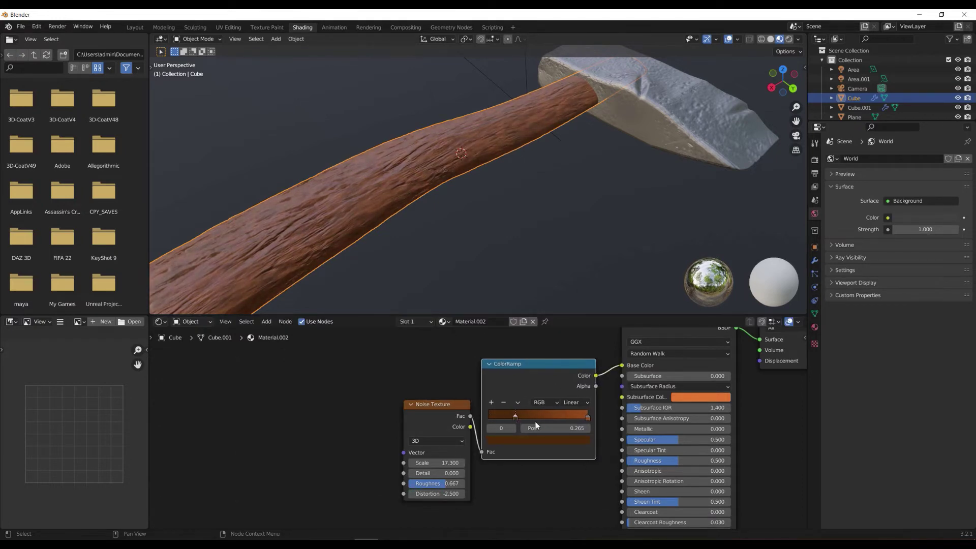
click(491, 403)
click(538, 440)
drag(568, 305, 568, 331)
Reposition the ramp stops to 0.447 and 0.880.
middle_drag(386, 214, 307, 275)
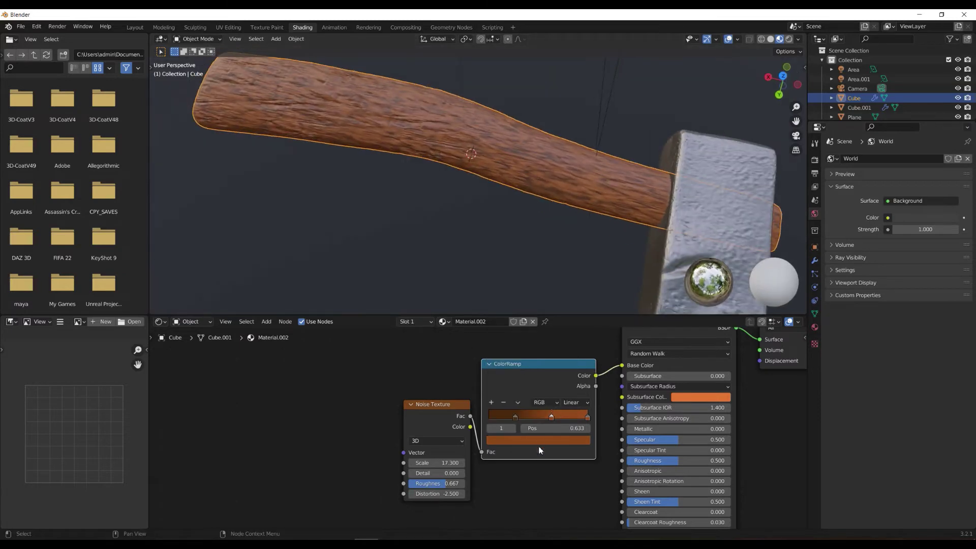
drag(500, 418, 513, 420)
drag(578, 417, 575, 416)
middle_drag(518, 163, 513, 229)
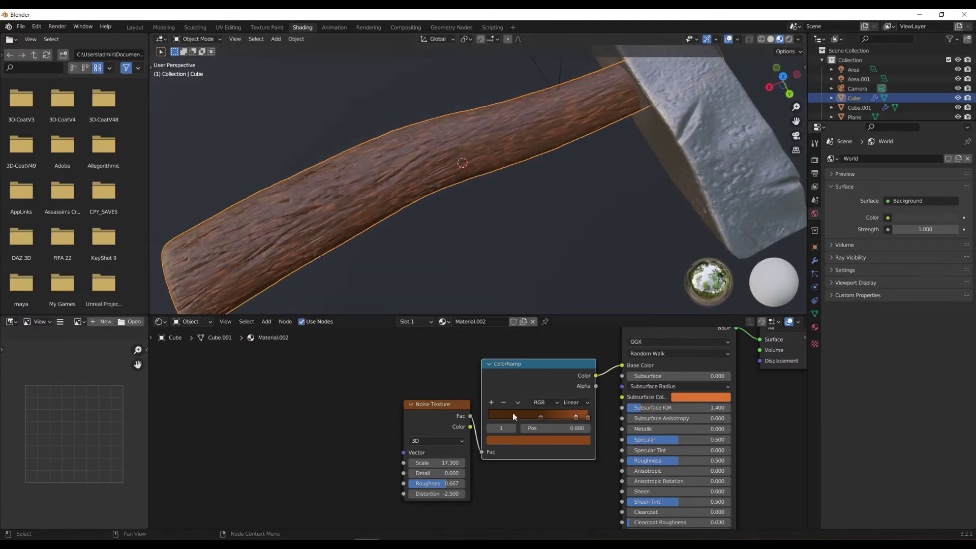
drag(539, 424, 547, 422)
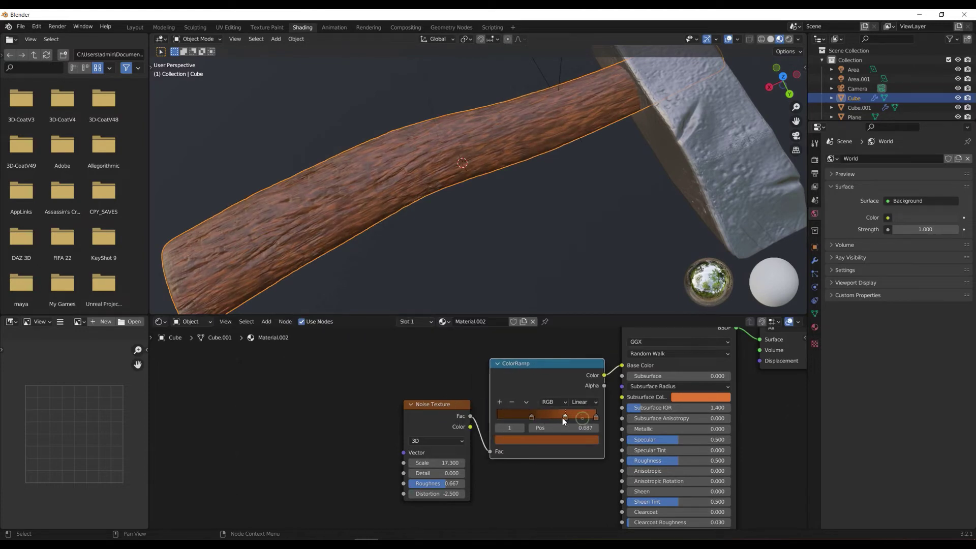
Brighten the orange stop, move stops to 0.640 and 0.171, and rearrange the Noise node.
click(577, 439)
drag(580, 346, 580, 315)
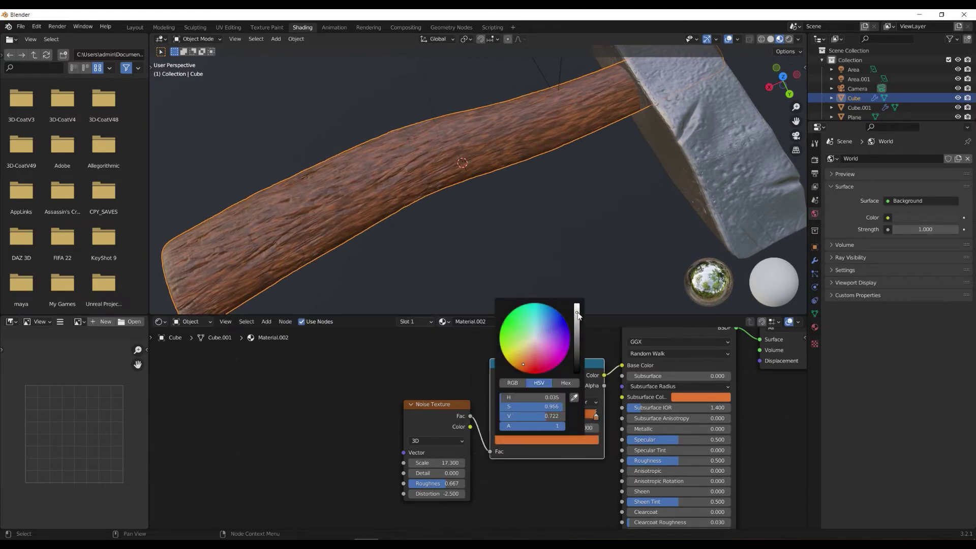
drag(574, 417, 514, 417)
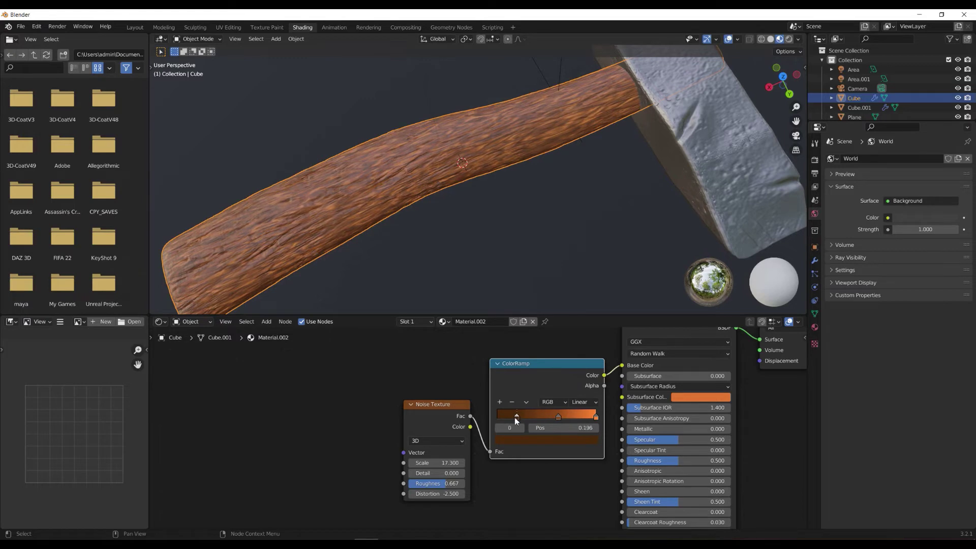
drag(442, 405, 363, 354)
middle_drag(364, 354, 435, 354)
scroll(468, 180, down, 3)
middle_drag(468, 180, 475, 207)
click(661, 229)
Add a ColorRamp node and link it into the head material's Base Color.
key(shift+a)
text(color ramp)
key(Return)
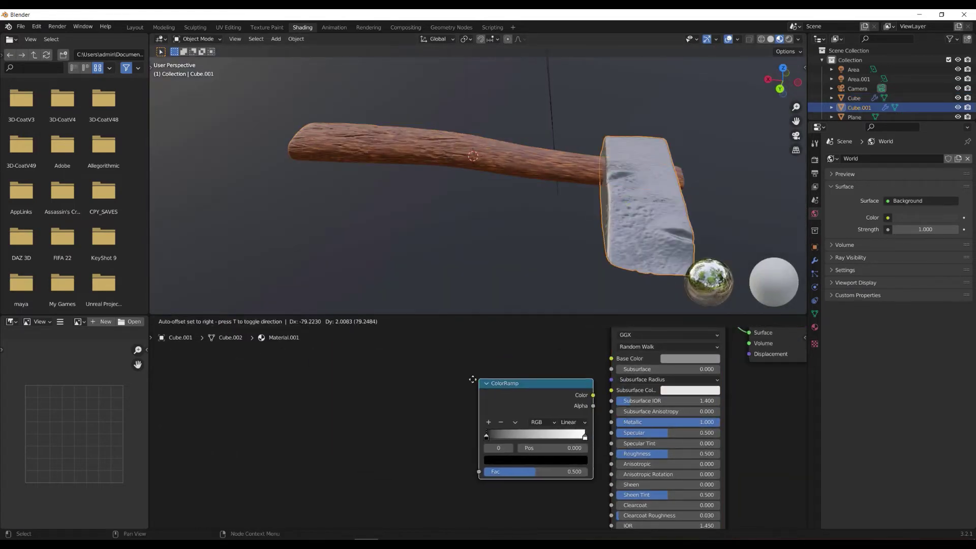
click(478, 360)
drag(561, 366, 611, 358)
ctrl+middle_drag(405, 404, 421, 405)
Feed a Voronoi Texture's Distance into the ramp Fac, scale 4.1, feature F2.
key(shift+a)
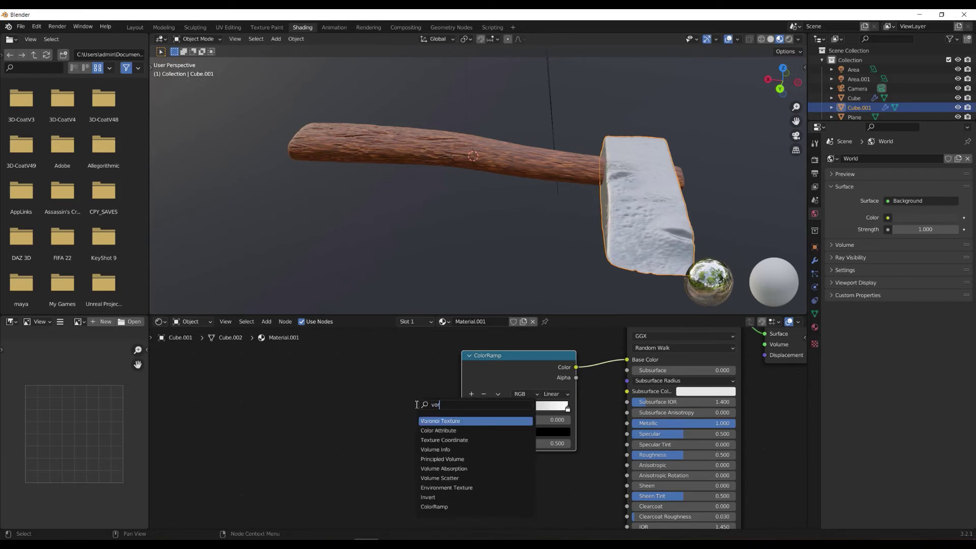
click(439, 421)
drag(419, 437, 461, 444)
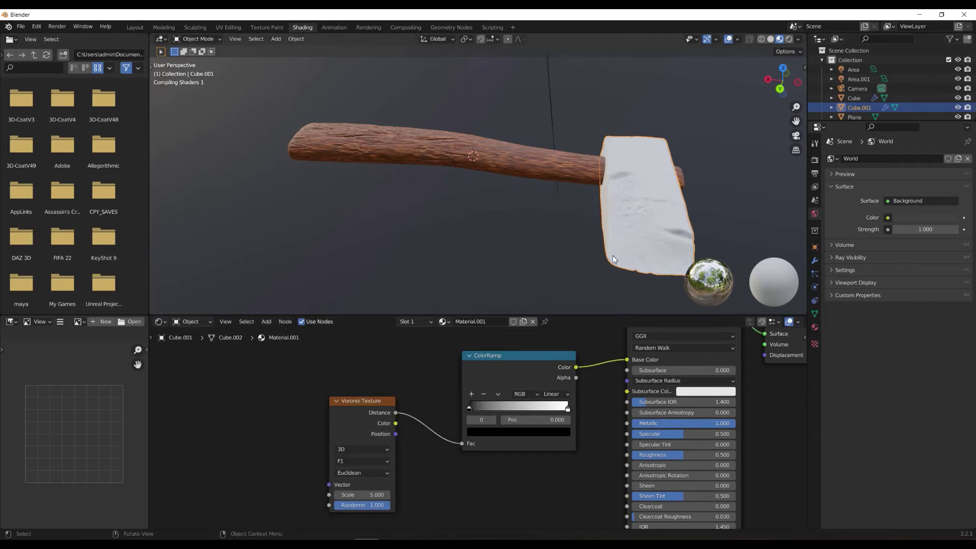
middle_drag(458, 305, 468, 207)
mouse_move(355, 497)
mouse_down()
mouse_move(346, 496)
mouse_move(376, 506)
mouse_up()
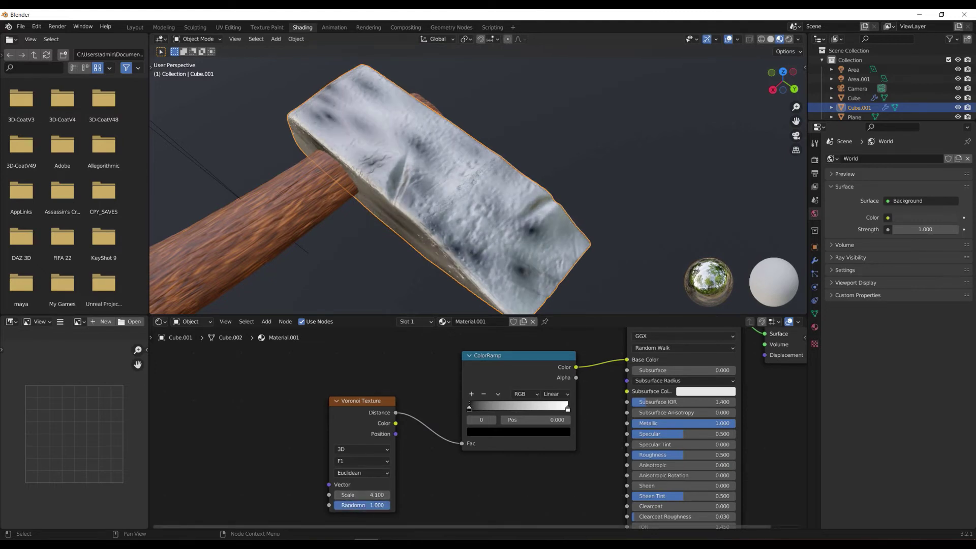
click(350, 469)
click(351, 482)
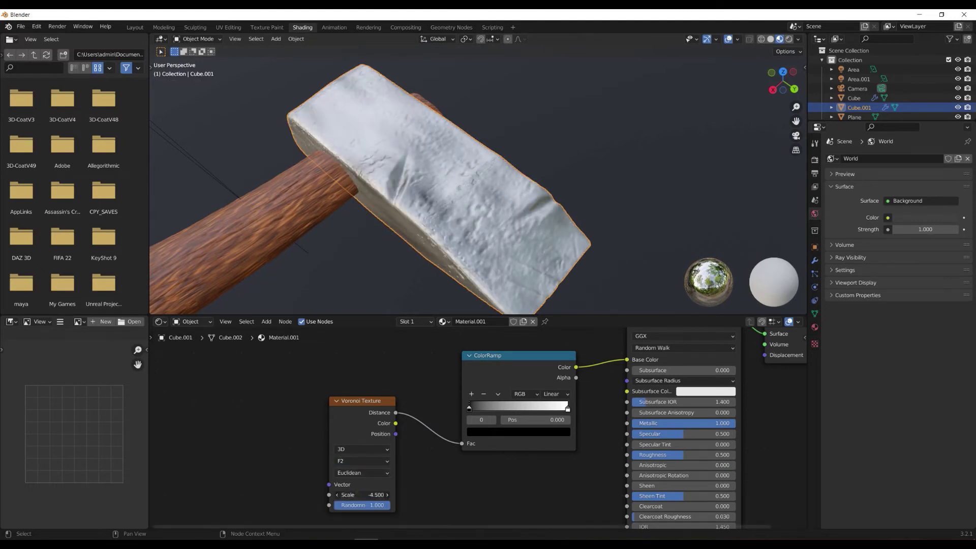
Raise the Voronoi Scale to 9.3 and darken the ramp's white stop to grey.
drag(361, 494, 568, 414)
click(480, 432)
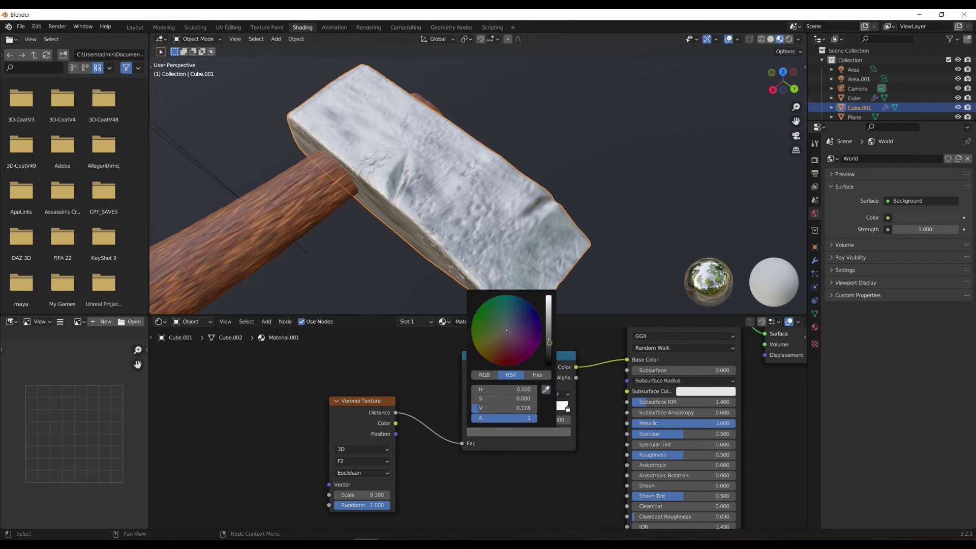
click(568, 410)
click(518, 433)
drag(550, 317, 550, 328)
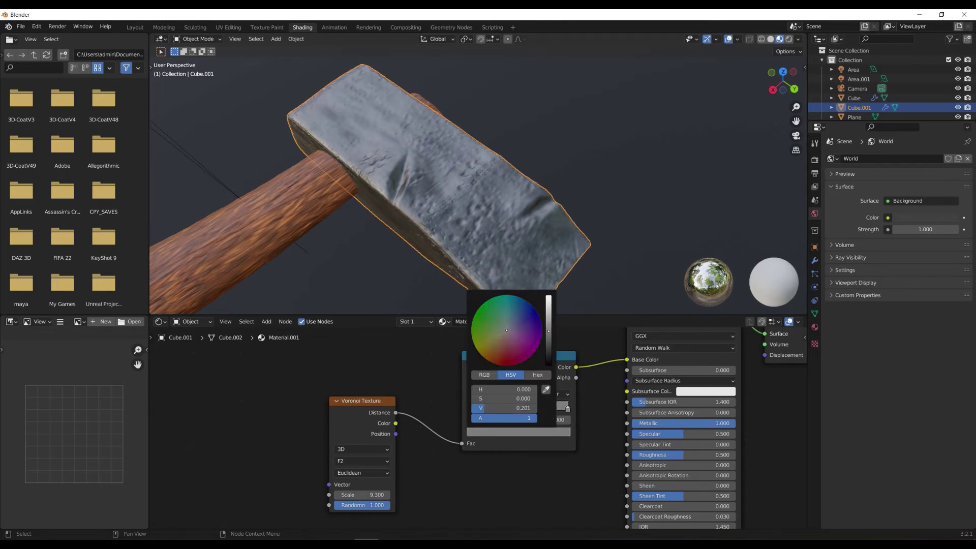
Set Voronoi Scale 13.7 in 3D, Metallic 0.949 and Roughness lowered to 0.373.
mouse_move(362, 495)
mouse_down()
mouse_move(401, 495)
mouse_move(331, 494)
mouse_up()
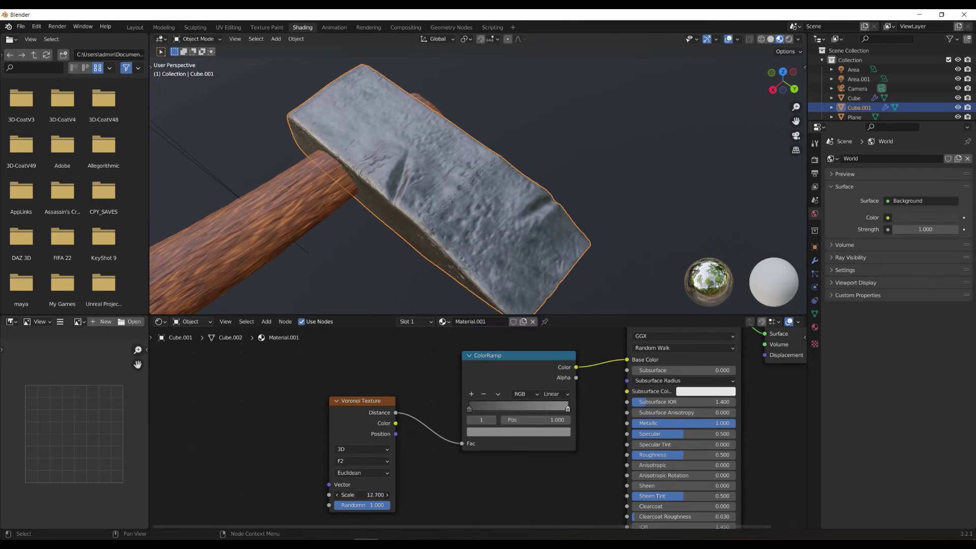
drag(361, 401, 327, 370)
click(328, 418)
click(316, 440)
click(328, 418)
click(313, 447)
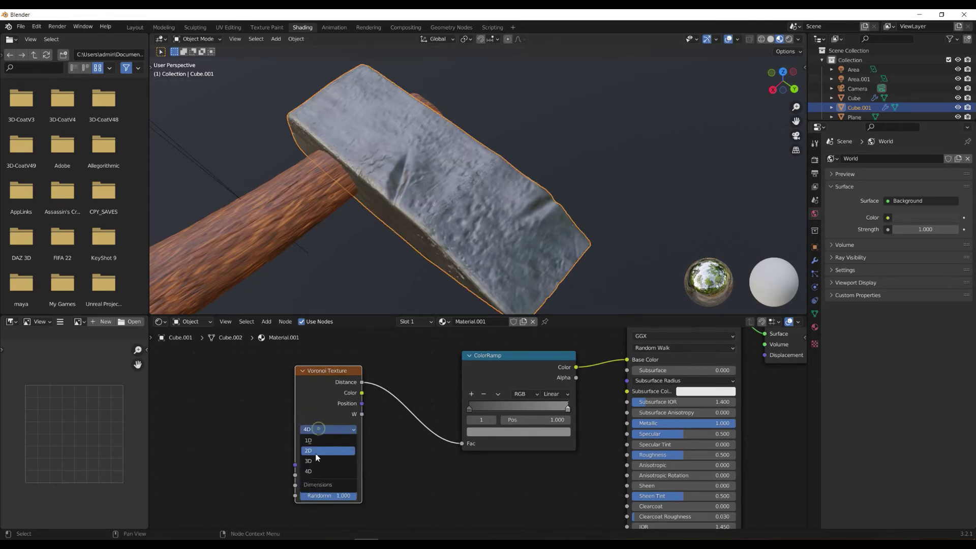
click(315, 460)
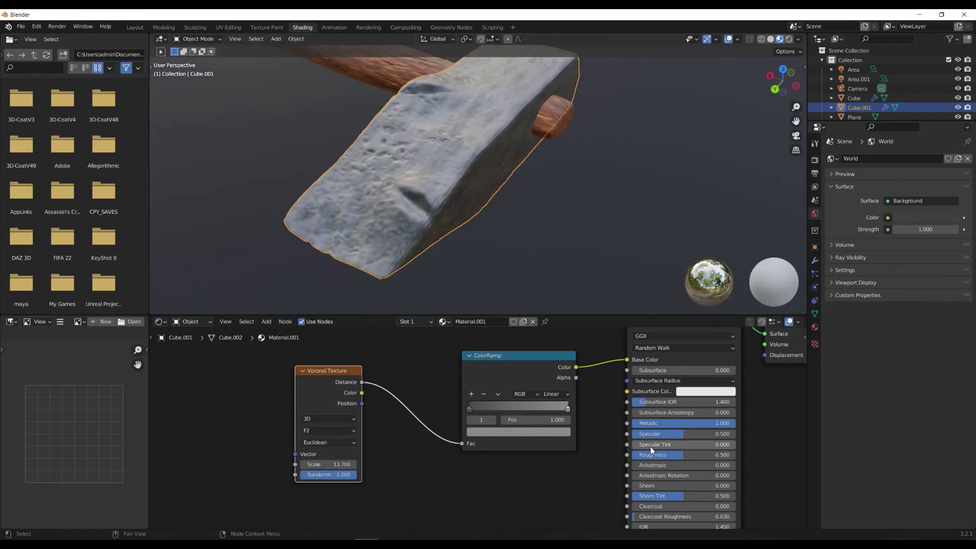
drag(696, 424, 685, 434)
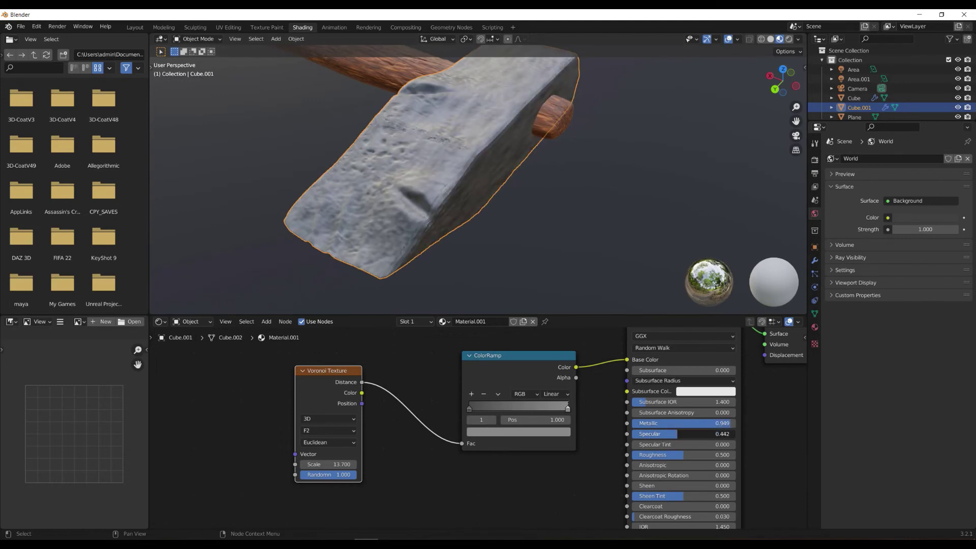
drag(684, 455, 659, 455)
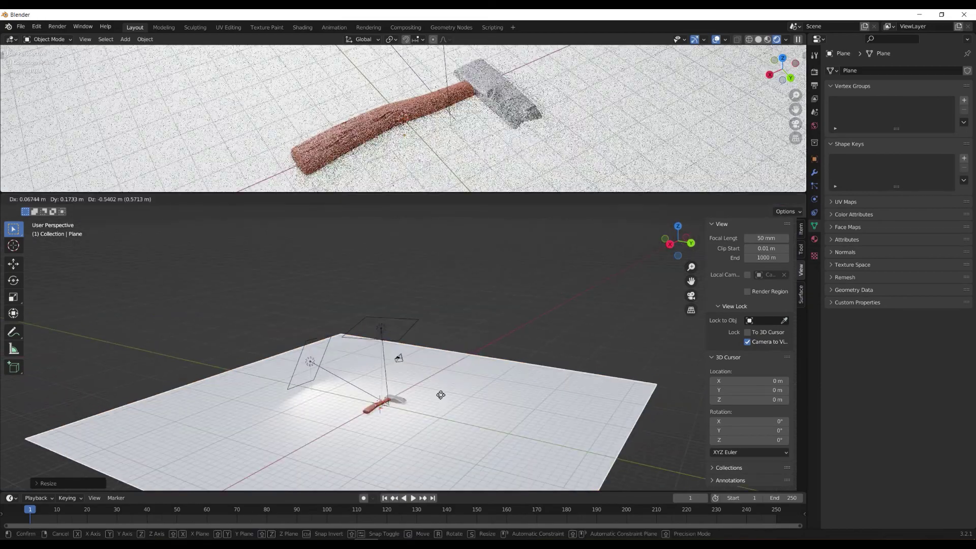
Check the plane material and area light, then frame the hammer head from the back.
click(815, 242)
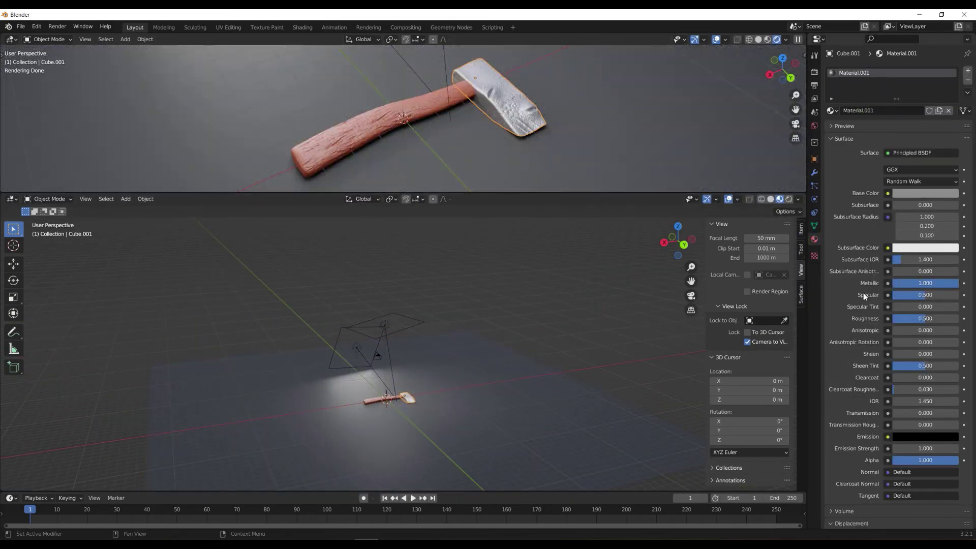
click(411, 340)
click(387, 404)
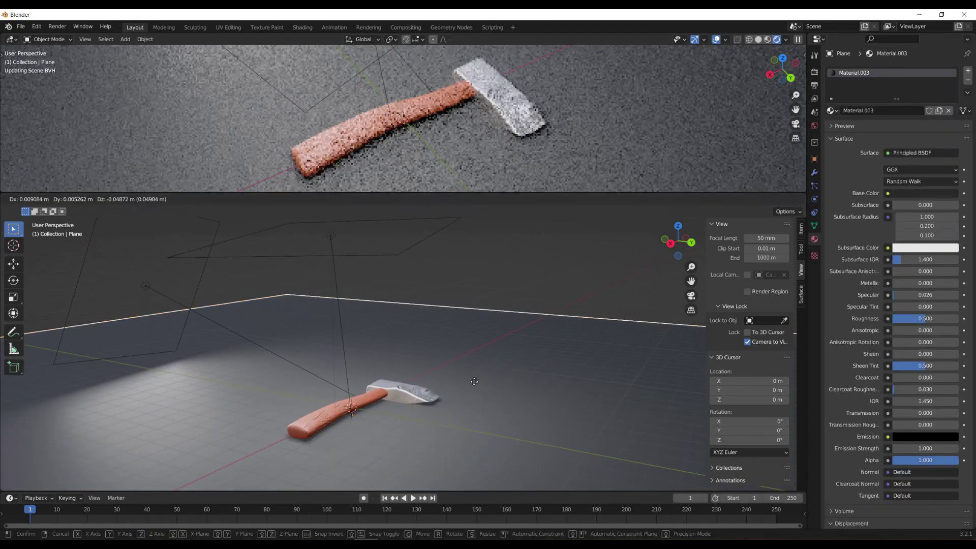
key(ctrl+KP_1)
key(r)
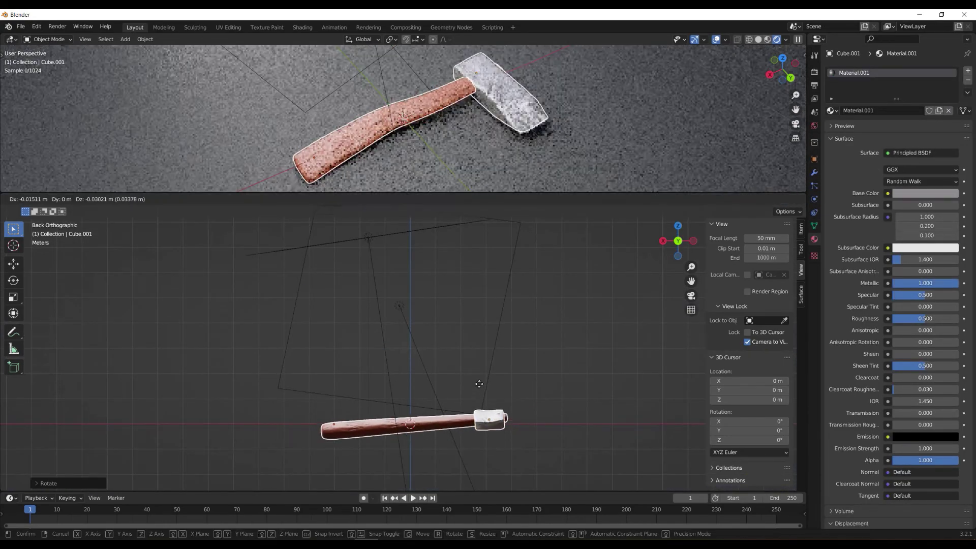
key(Escape)
middle_drag(551, 349, 529, 373)
key(KP_Decimal)
Switch to the camera view and render the hammer scene with F12.
click(582, 320)
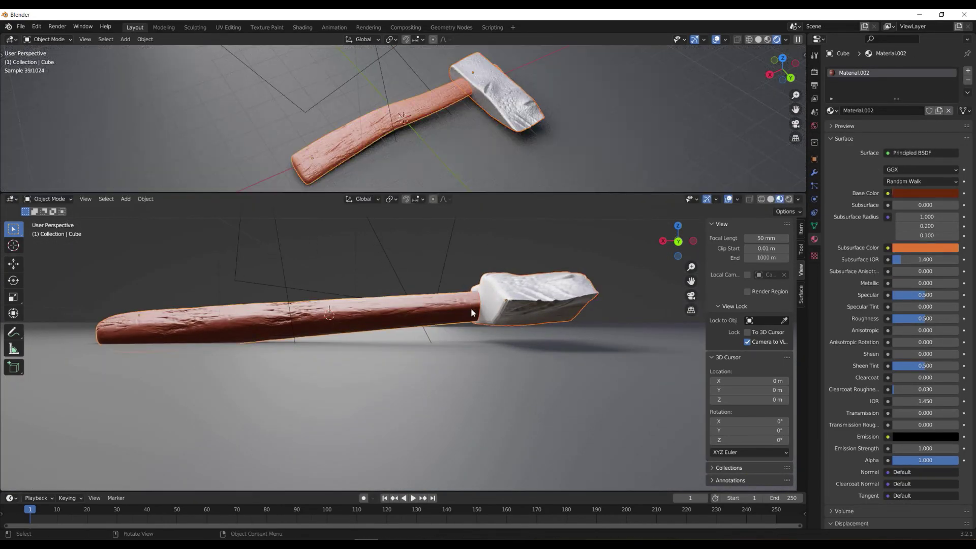
key(r)
key(Escape)
scroll(332, 346, down, 5)
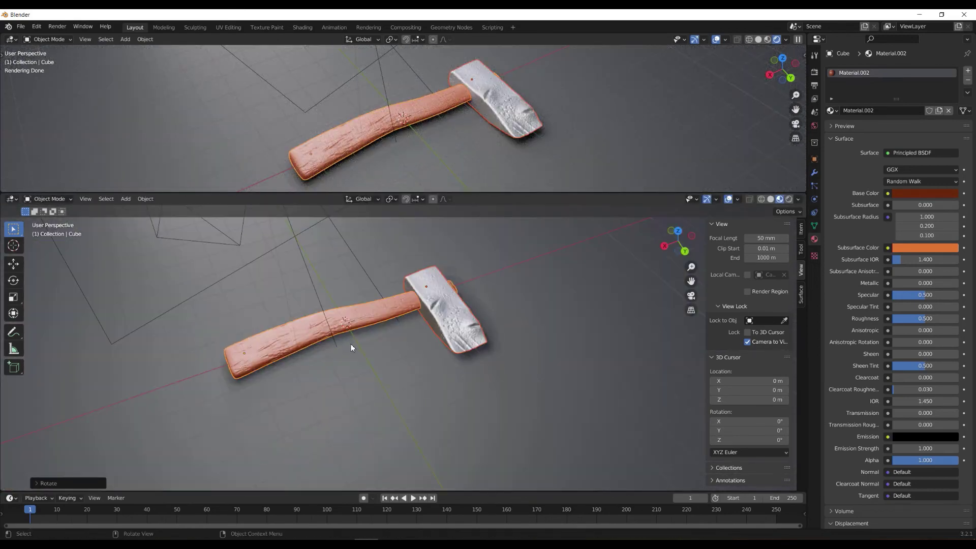
key(KP_0)
click(423, 322)
key(F12)
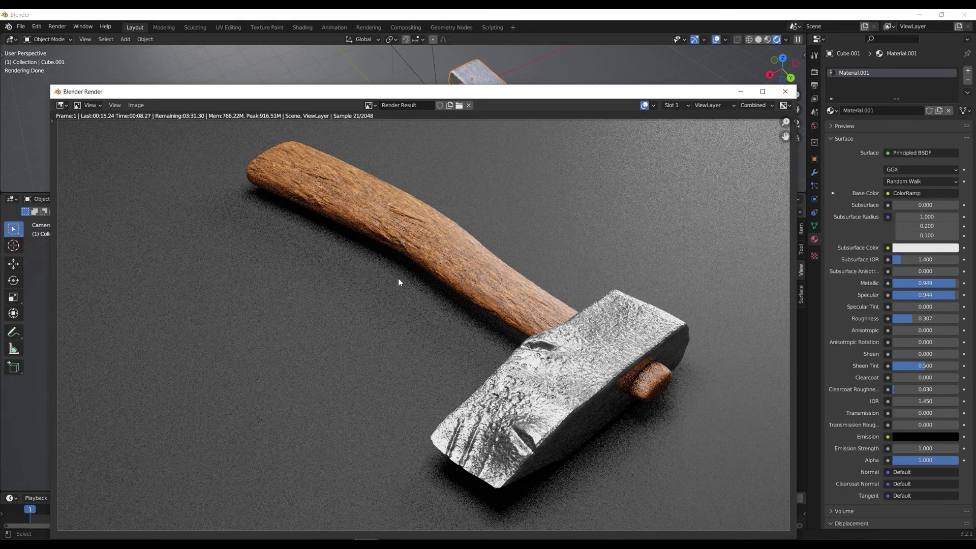
Close the finished render window and start a second F12 render.
click(786, 91)
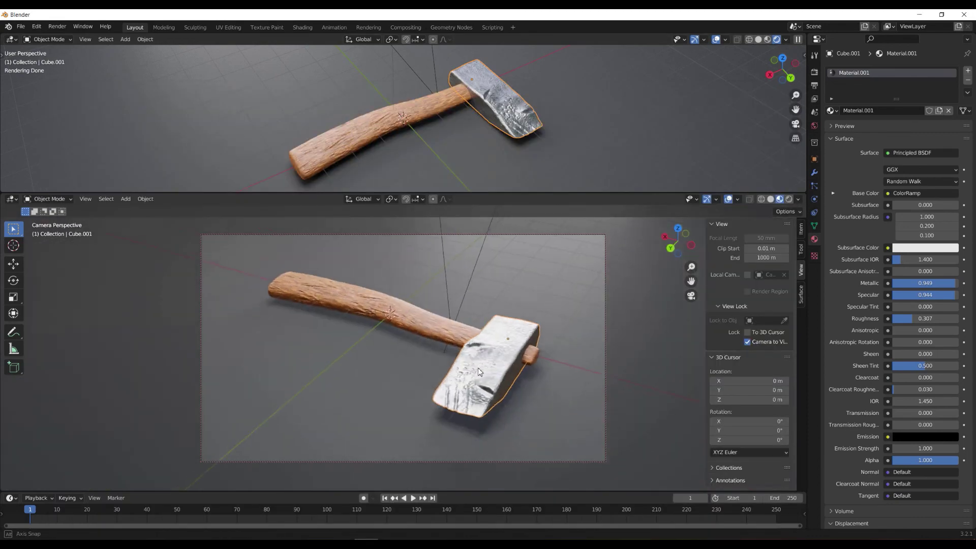
key(F12)
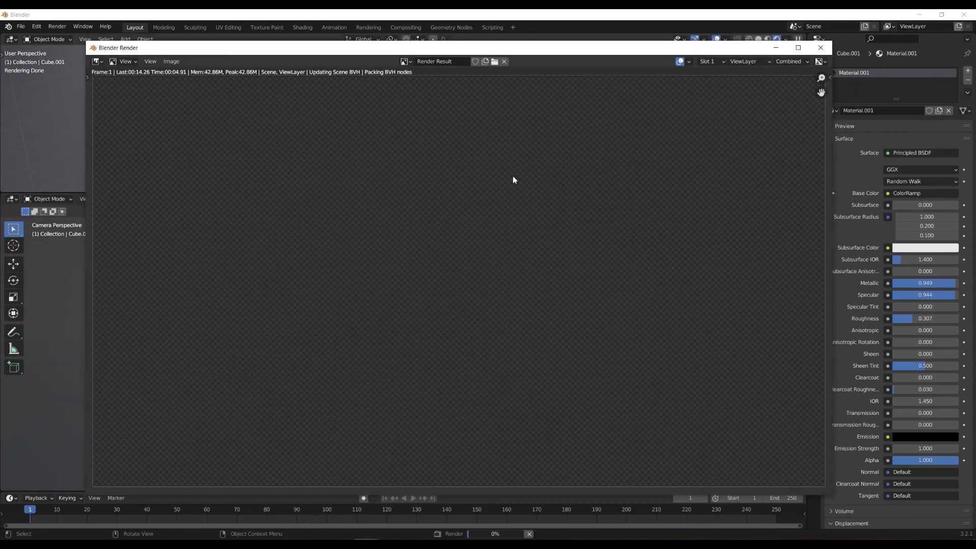